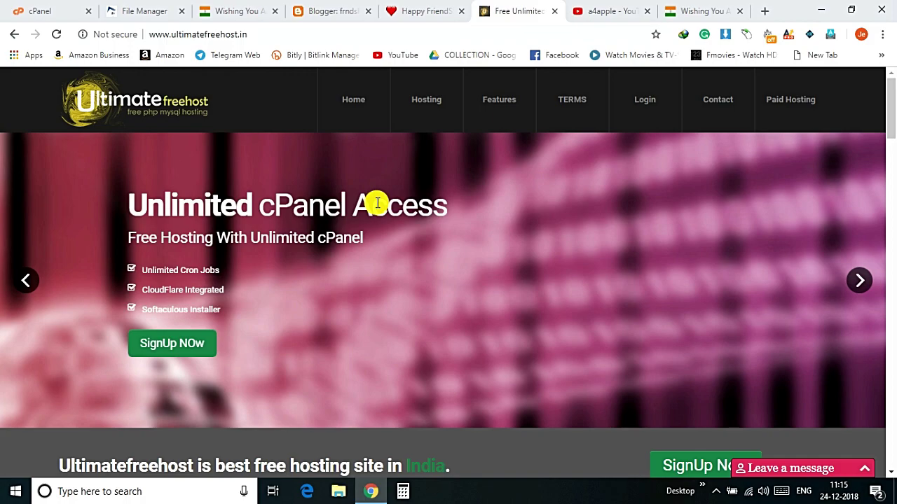
- Review the free, premium and WordPress hosting plans and their features on the Ultimatefreehost home page
scroll(382, 224, "down", 10)
scroll(352, 261, "up", 2)
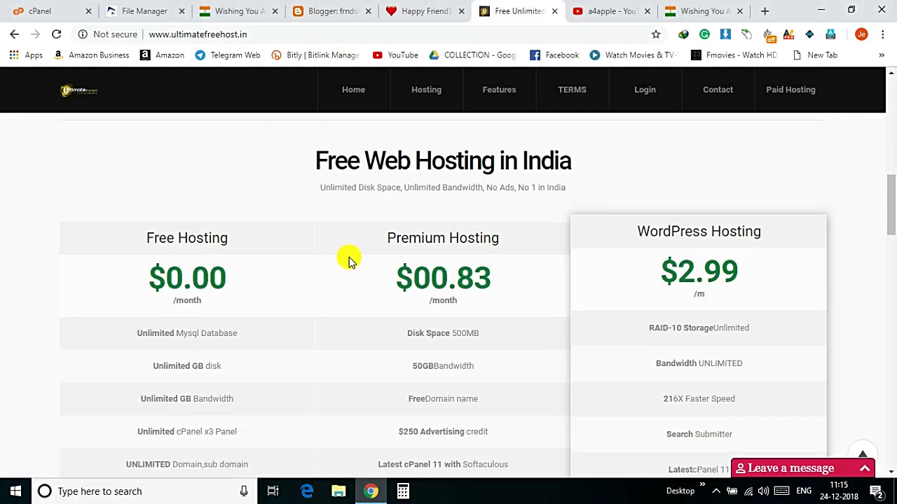
scroll(351, 260, "up", 8)
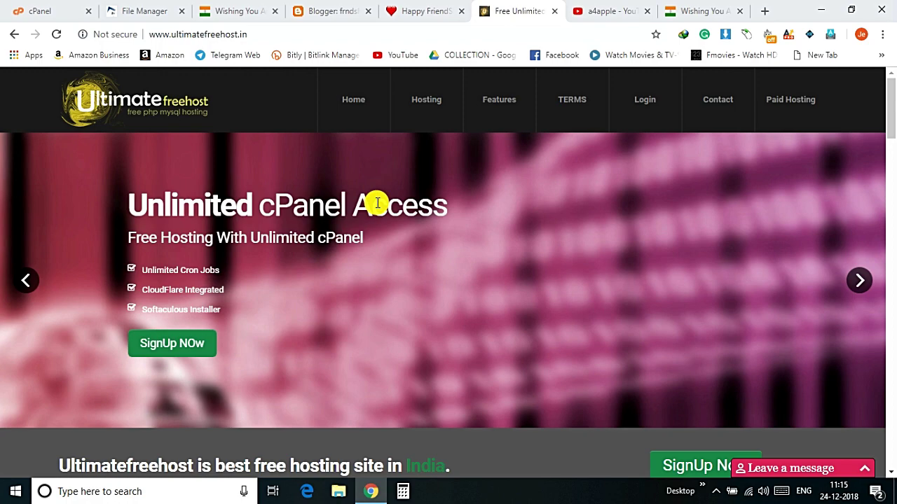
scroll(394, 190, "down", 9)
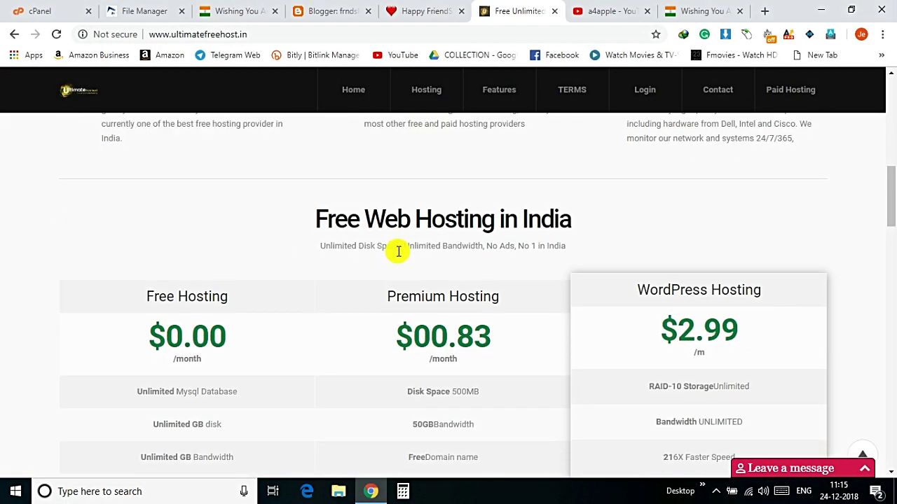
scroll(346, 260, "down", 3)
scroll(350, 261, "up", 2)
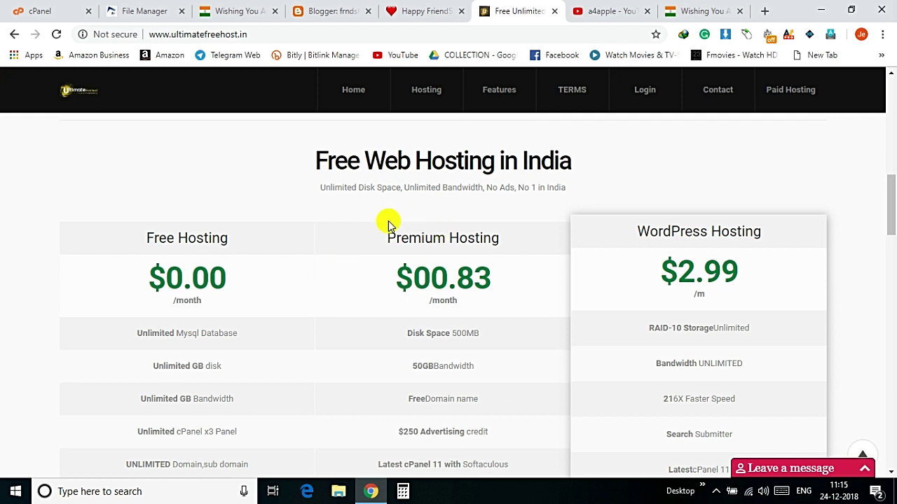
scroll(371, 238, "down", 1)
scroll(232, 199, "down", 1)
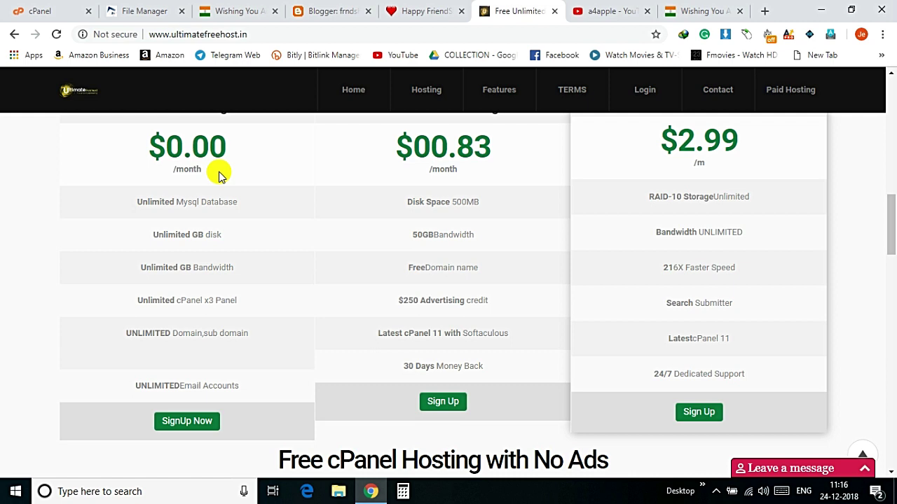
- Open the new registration form and enter "apple" as the default URL
left_click(640, 140)
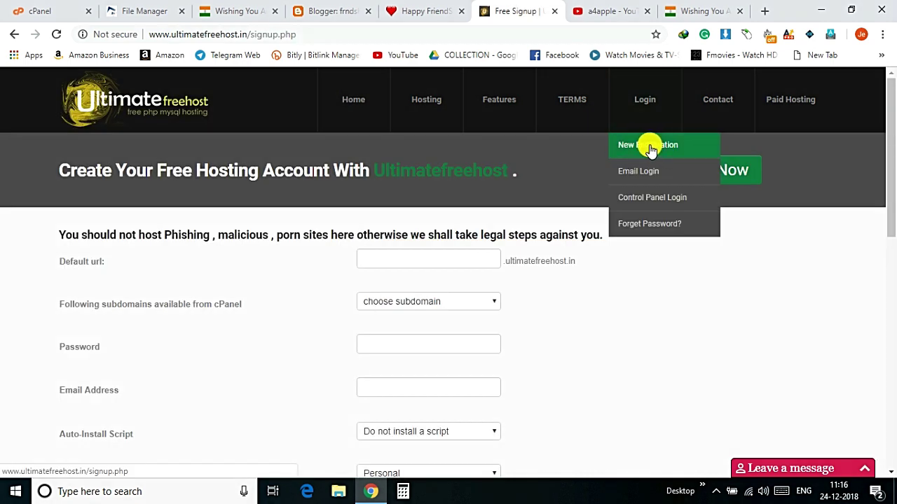
scroll(175, 225, "down", 1)
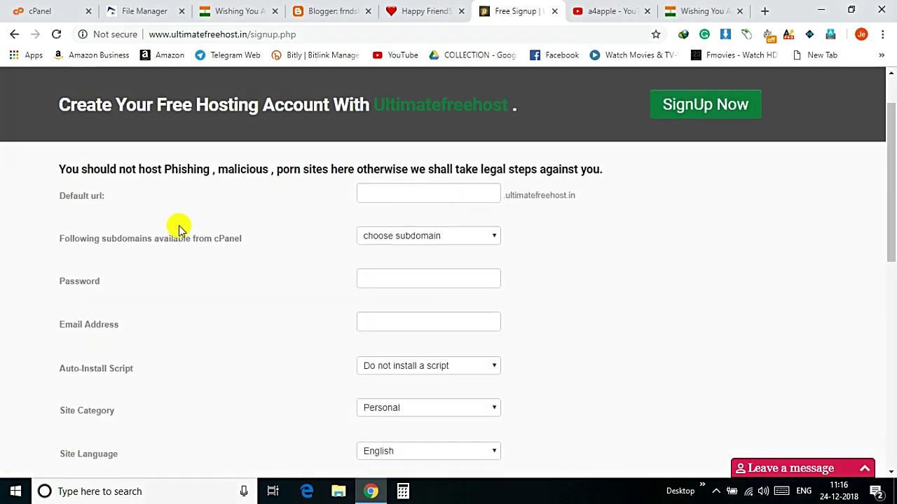
left_click(397, 192)
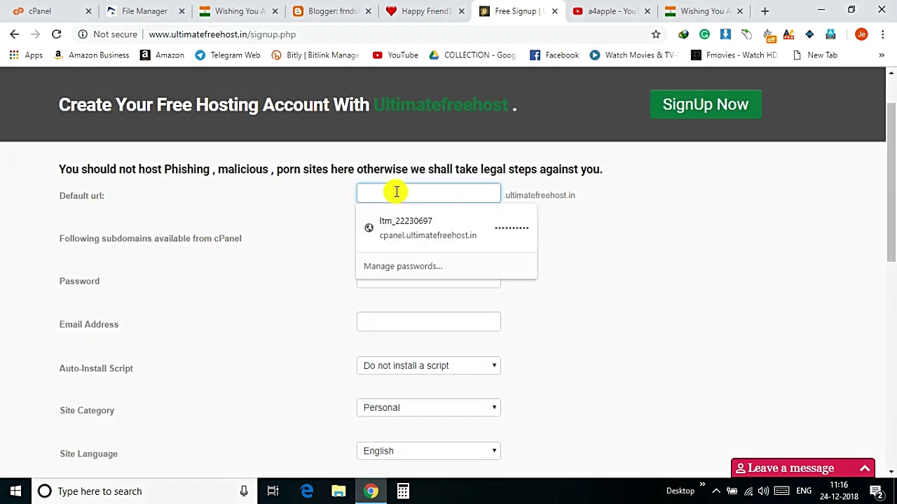
type("apple")
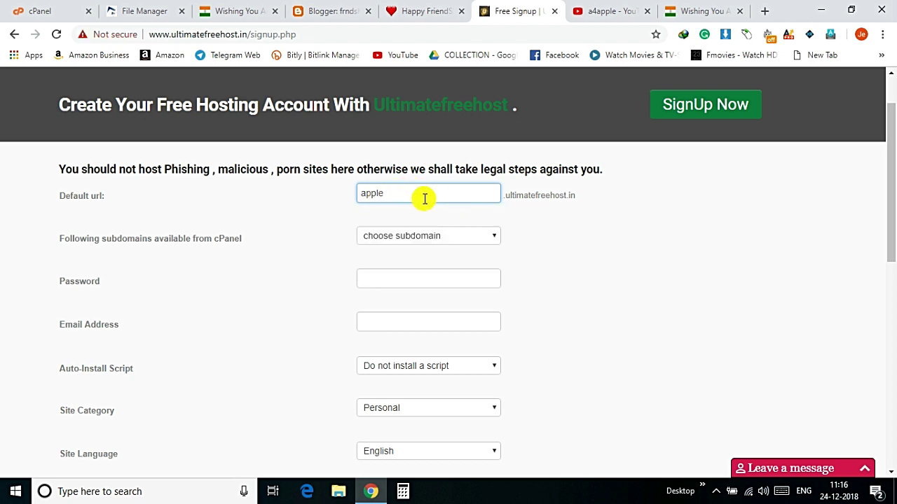
left_click(621, 196)
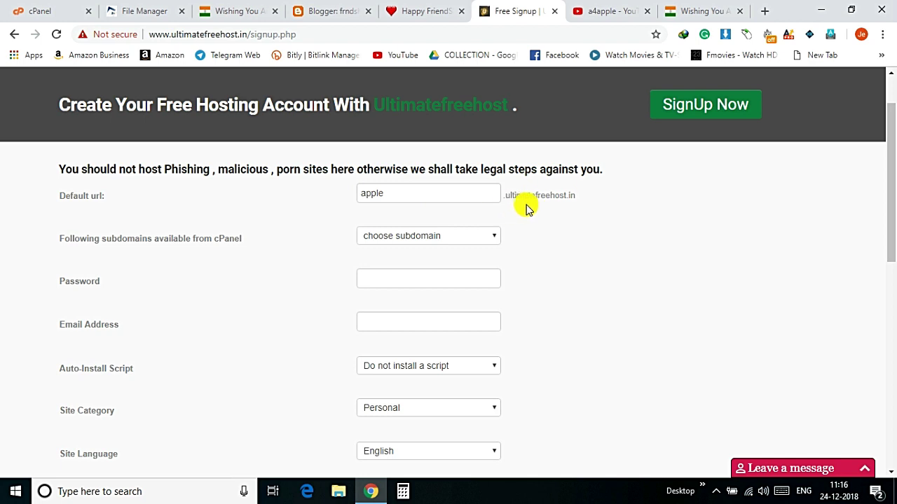
- Choose 22web.org as the subdomain on the signup form
scroll(330, 180, "down", 1)
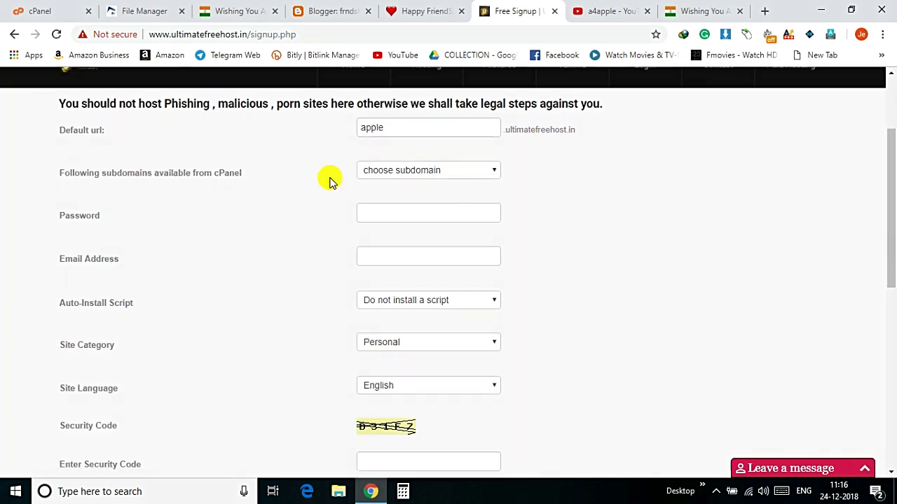
left_click(487, 176)
left_click(537, 174)
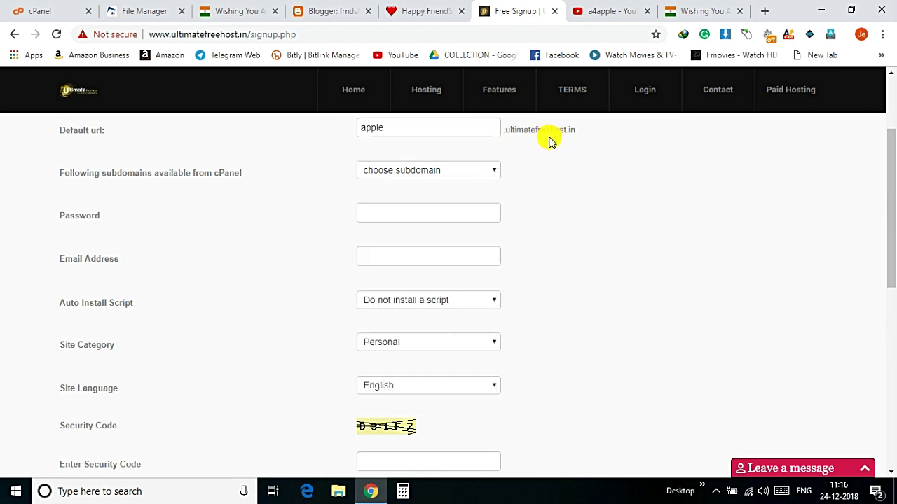
left_click(495, 171)
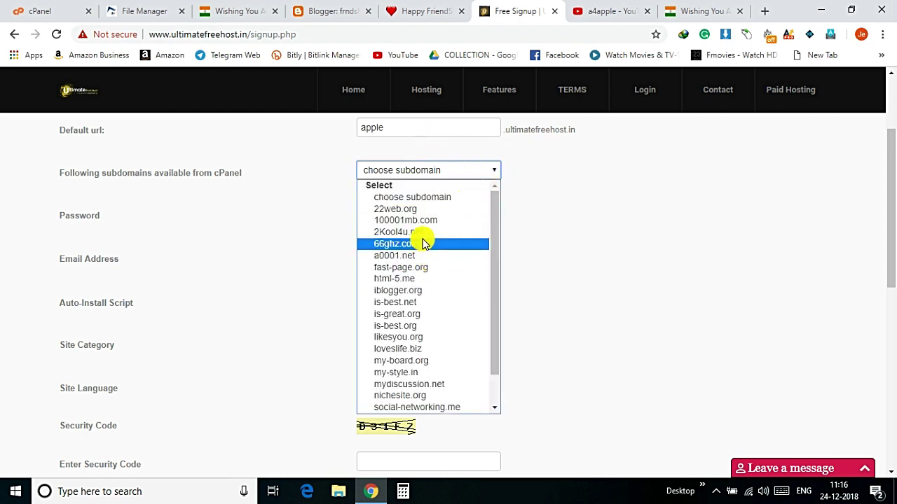
left_click(416, 210)
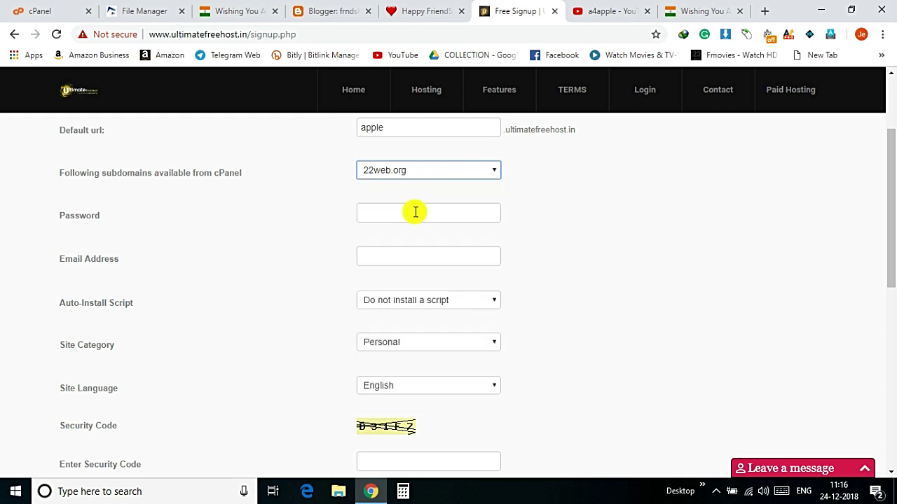
- Check the web address of the already published Independence Day wish page
scroll(500, 196, "up", 1)
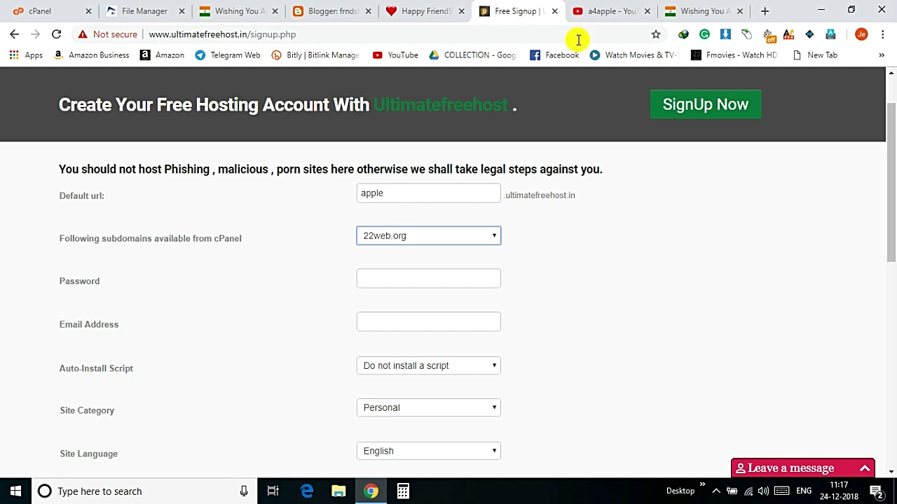
left_click(340, 18)
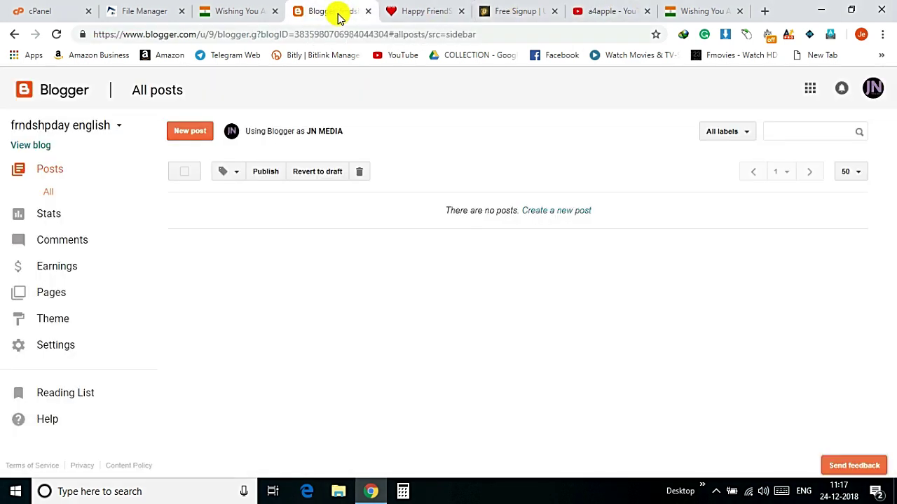
left_click(705, 12)
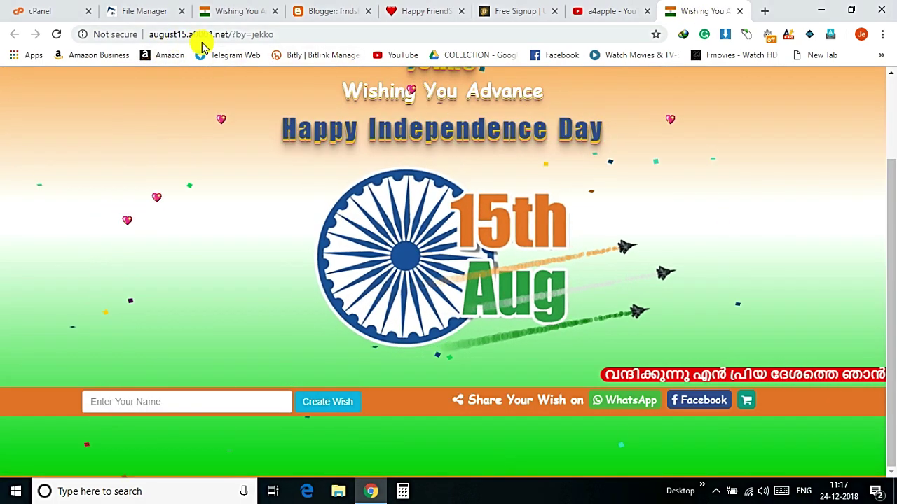
- Return to the signup form and change the subdomain to iblogger.org
left_click(530, 14)
left_click(489, 238)
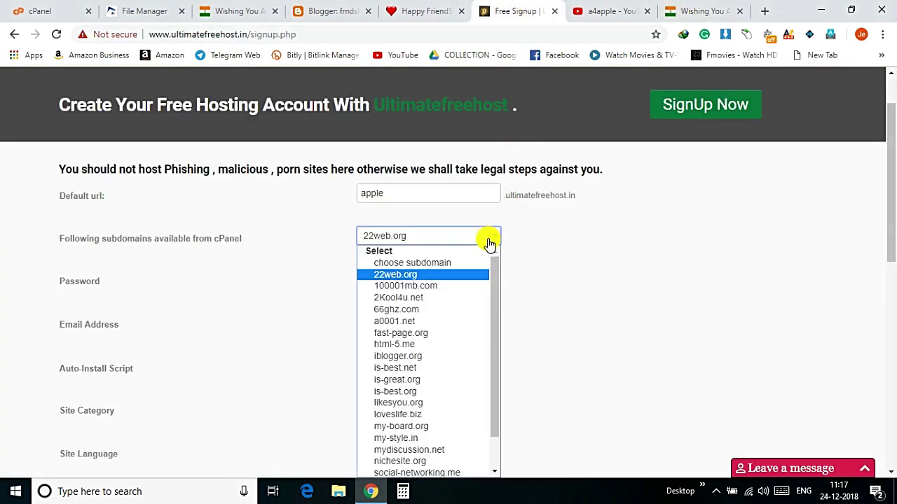
scroll(459, 338, "down", 2)
left_click(494, 325)
scroll(507, 327, "down", 2)
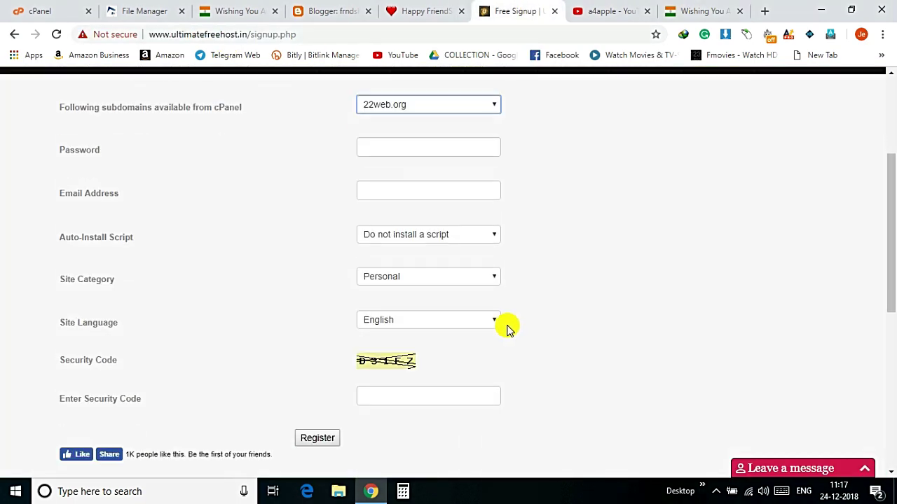
scroll(506, 326, "up", 1)
- Browse the available subdomains and compare them with the address of the Independence Day wish page
left_click(421, 170)
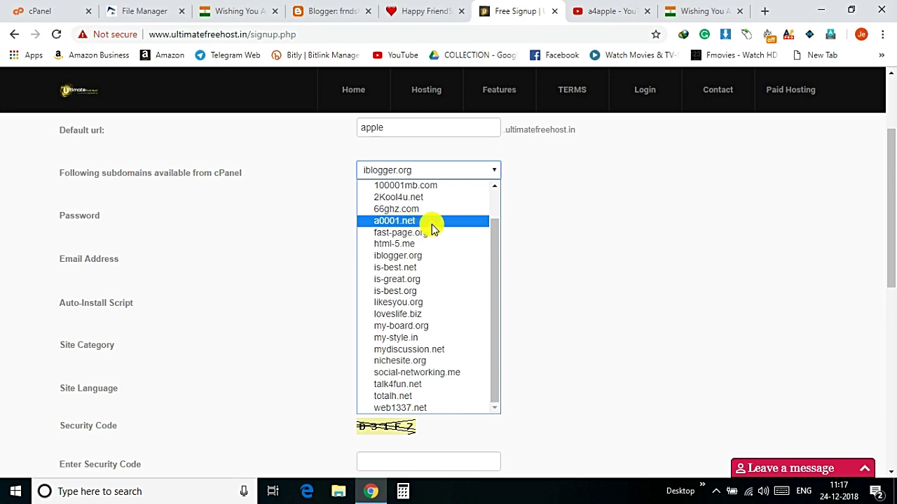
scroll(439, 225, "up", 1)
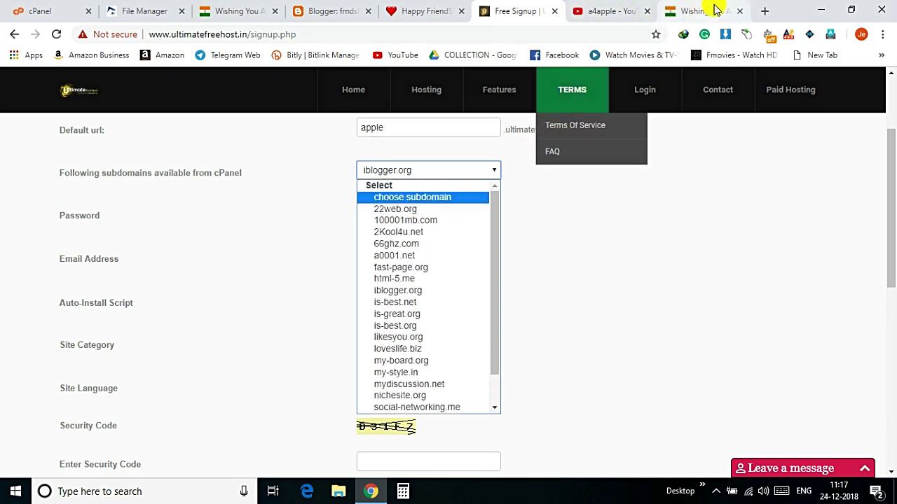
left_click(703, 10)
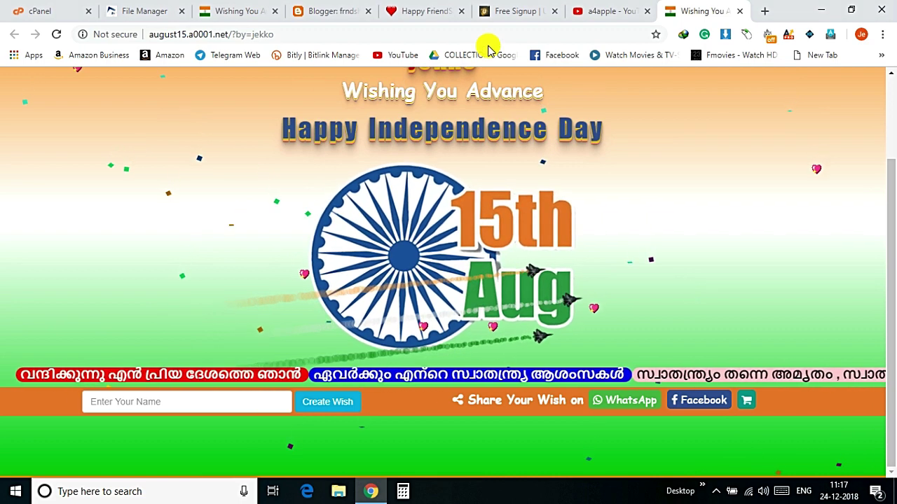
left_click(511, 12)
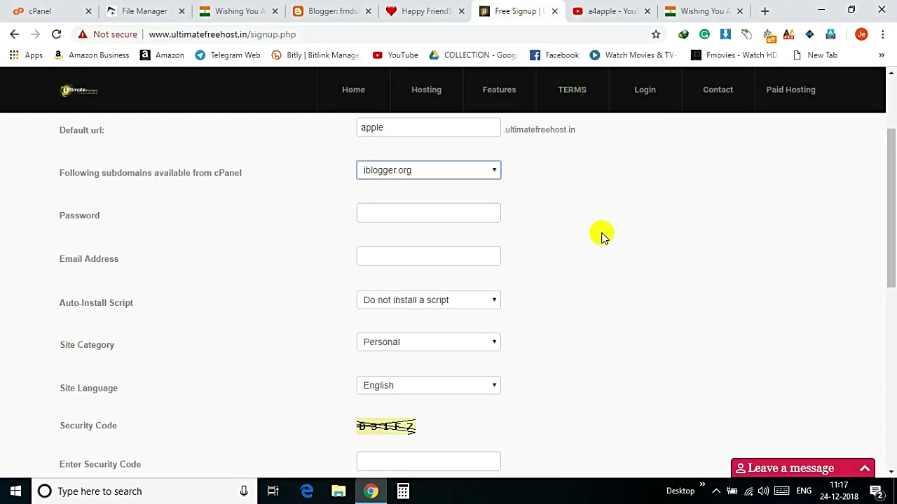
- Review the signup form's remaining fields, from the password and email address to the site category and security code
left_click(424, 215)
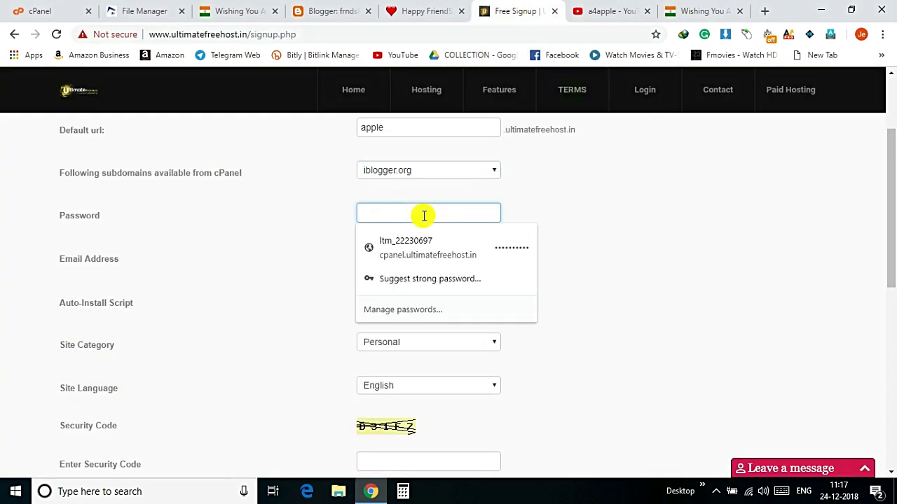
left_click(596, 219)
scroll(358, 310, "down", 2)
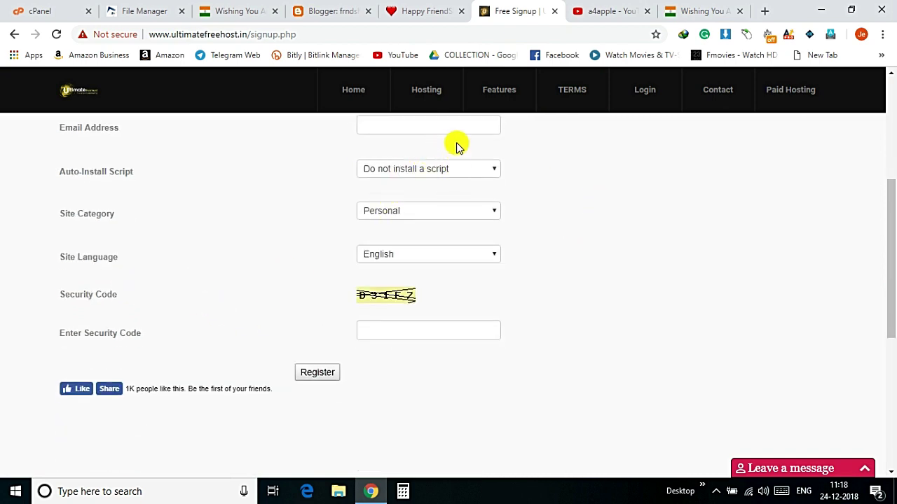
left_click(490, 220)
left_click(485, 220)
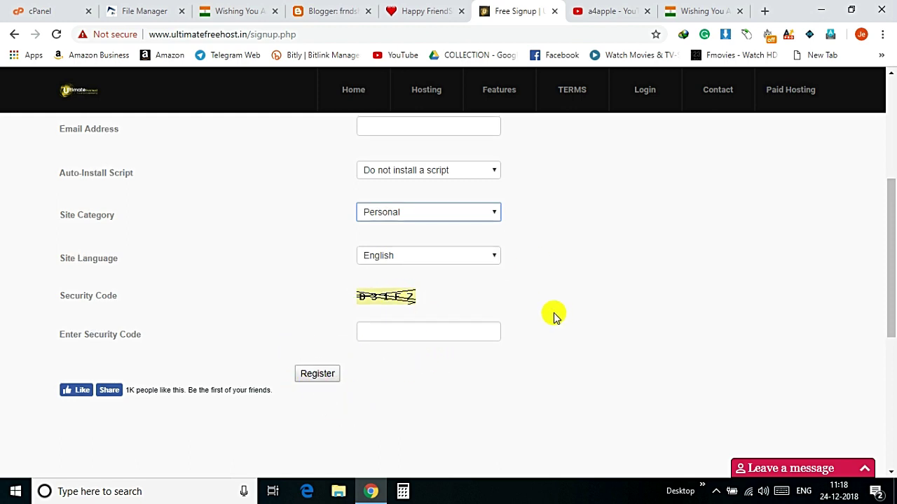
scroll(491, 316, "up", 4)
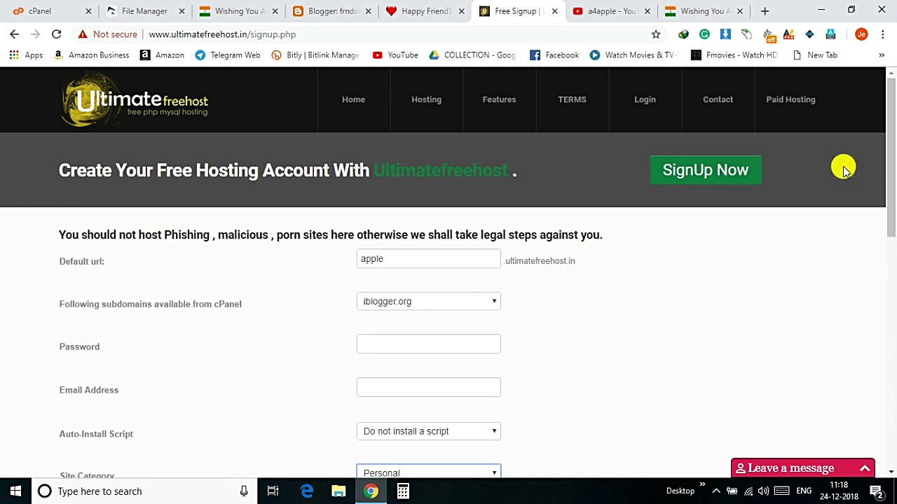
- Switch to the hosting account's cPanel and look through its databases, domains, email, metrics and security sections
mouse_move(645, 105)
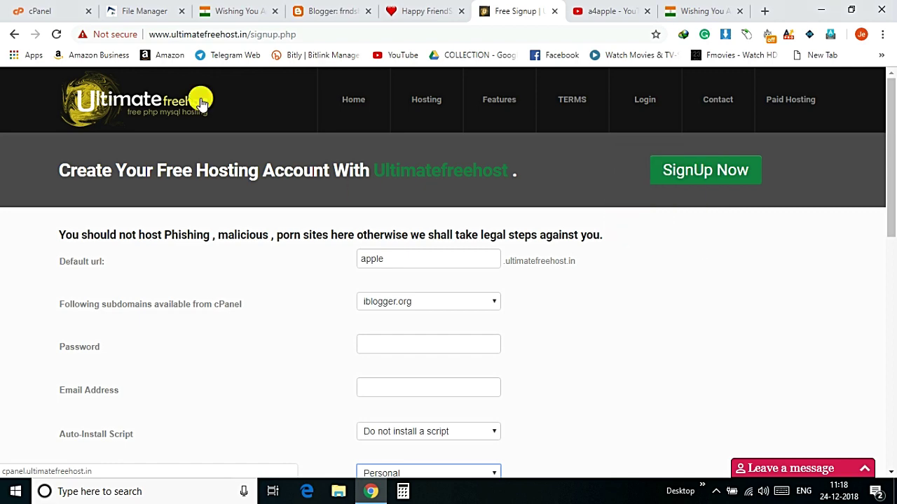
left_click(137, 12)
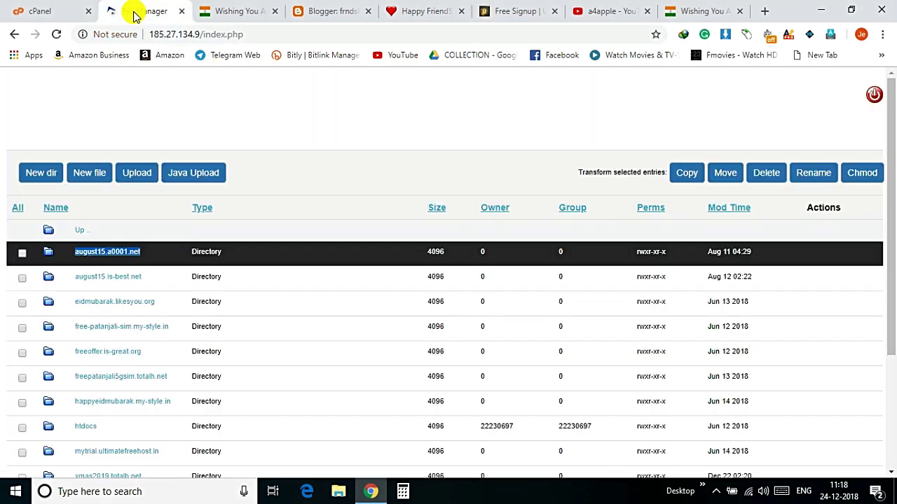
left_click(33, 13)
scroll(392, 196, "down", 8)
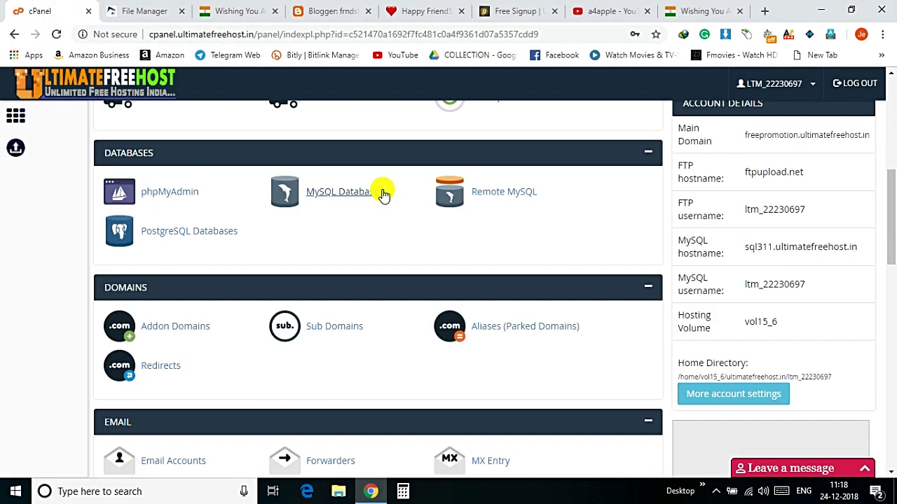
scroll(238, 290, "down", 5)
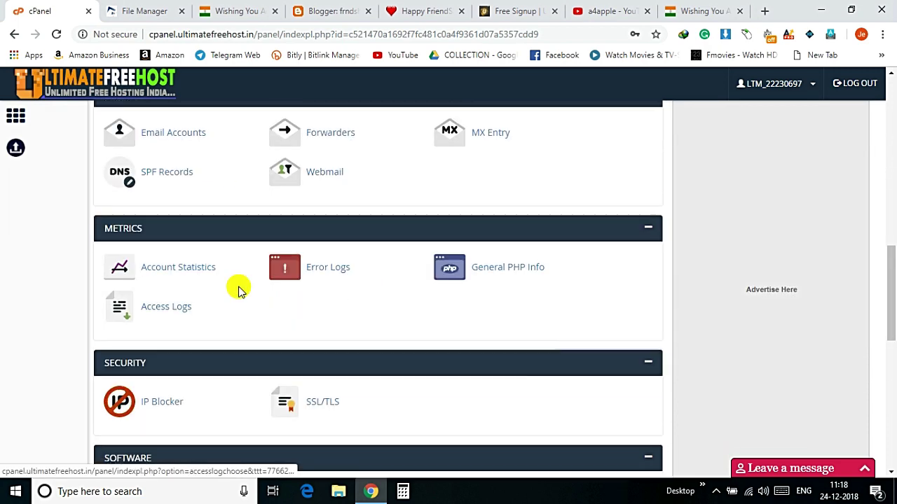
scroll(316, 187, "up", 3)
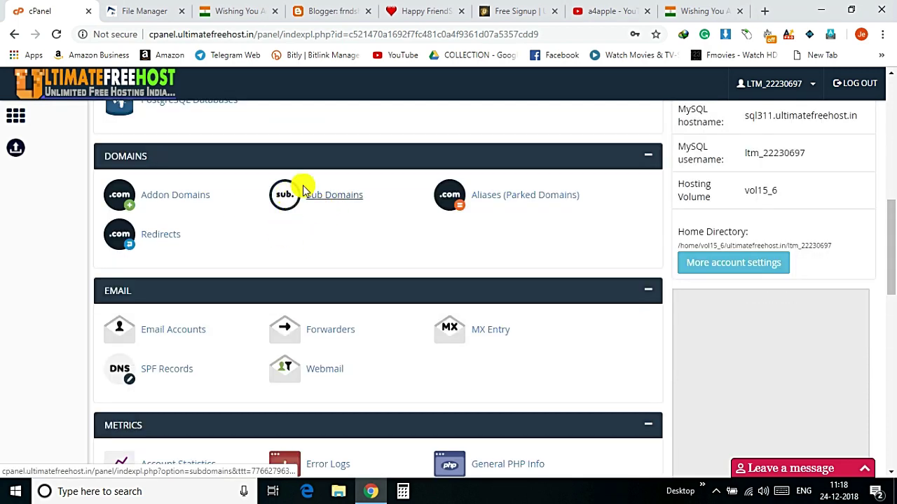
- Open the Online File Manager from cPanel and view the account's site directories
scroll(288, 203, "up", 2)
scroll(168, 210, "up", 2)
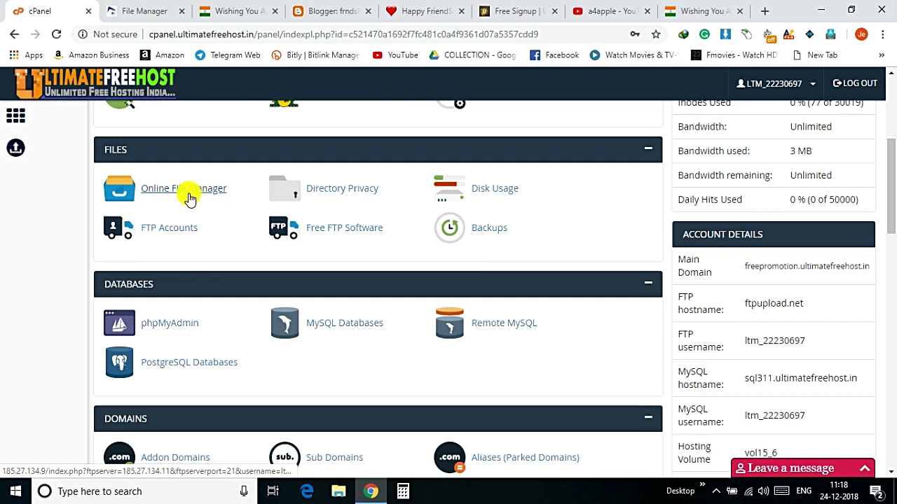
left_click(190, 198)
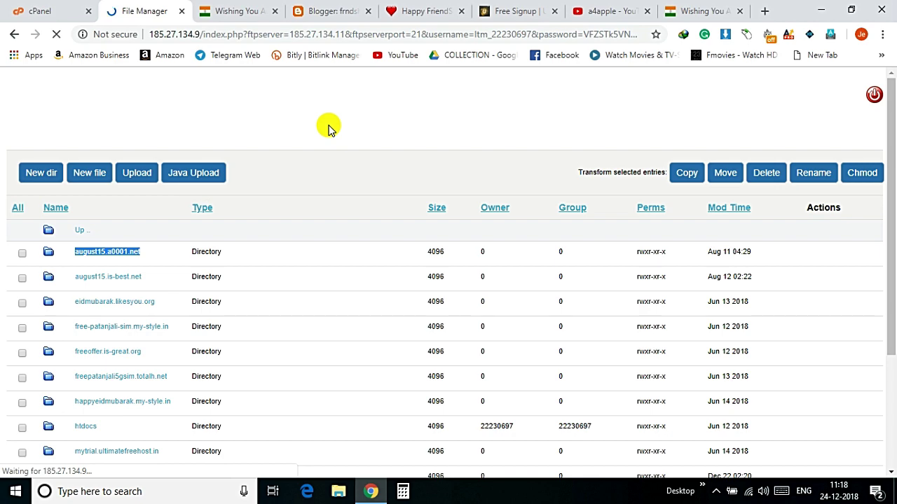
scroll(224, 194, "down", 3)
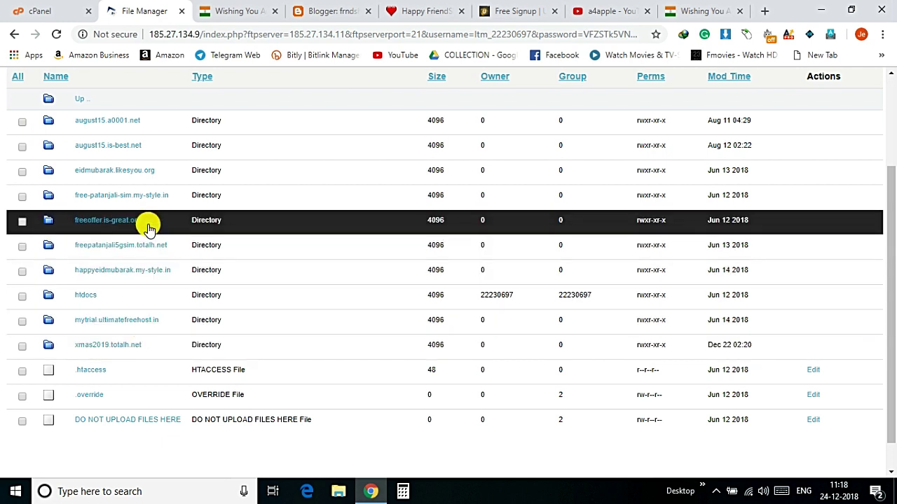
- Open the site free-patanjali-sim.my-style.in in a new tab from its directory name in the file manager
left_click_drag(175, 202, 72, 199)
right_click(86, 201)
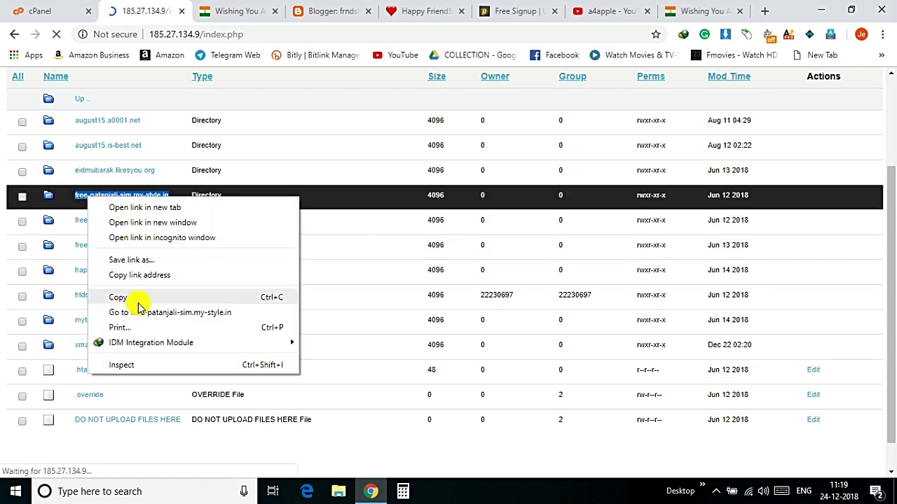
left_click(154, 315)
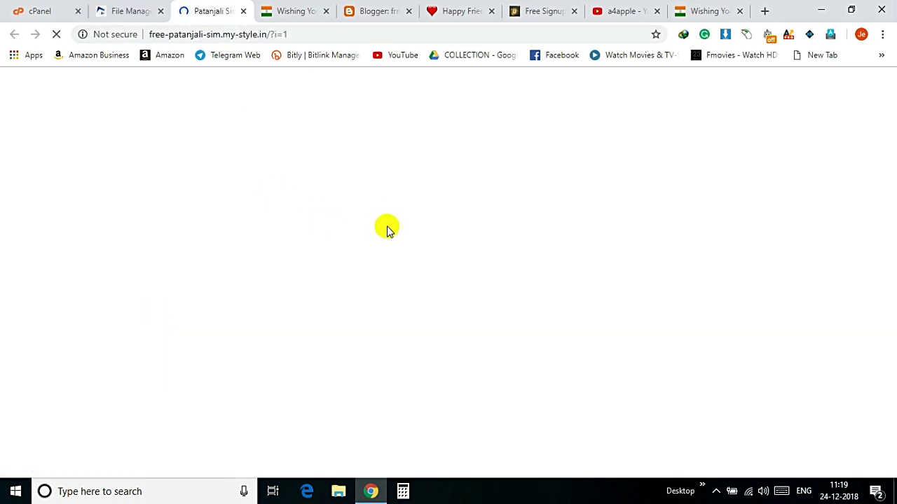
- Reduce the browser to a smaller window and review the Patanjali 5G SIM offer page down to its form and device information
left_click(850, 11)
scroll(399, 245, "down", 4)
scroll(397, 274, "down", 1)
scroll(394, 280, "up", 4)
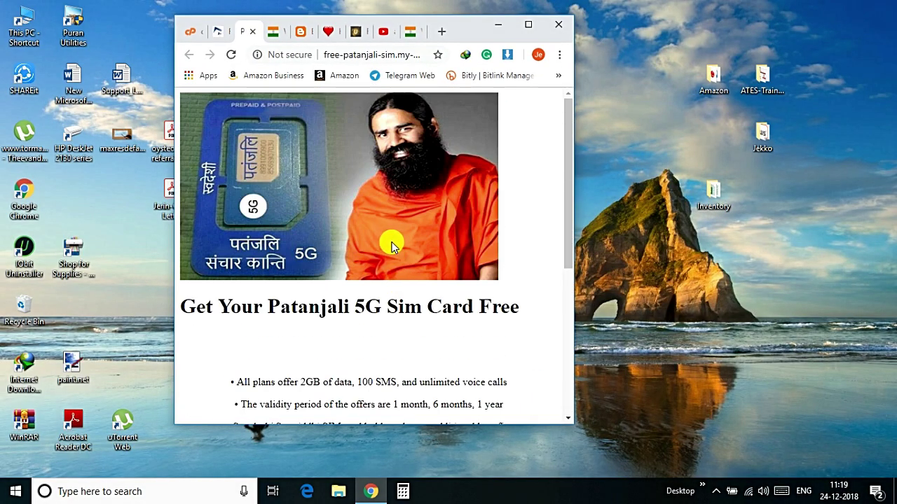
scroll(393, 253, "down", 4)
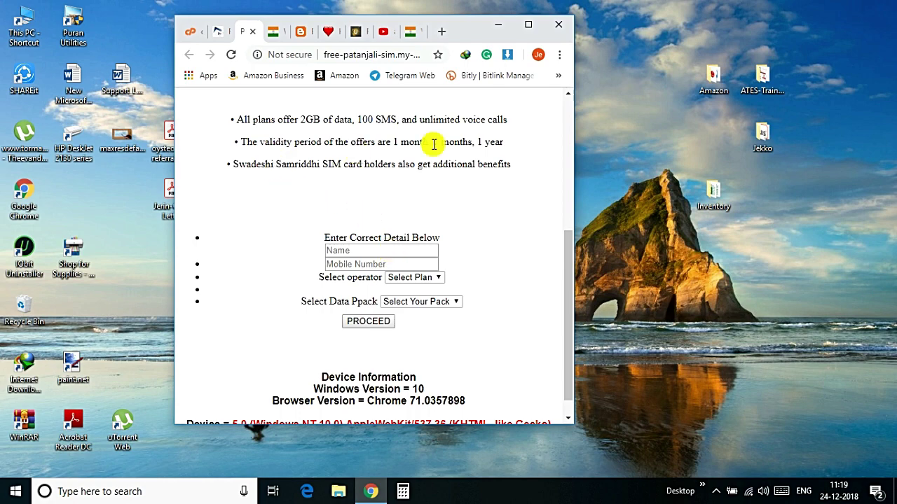
scroll(340, 170, "up", 4)
scroll(499, 209, "down", 2)
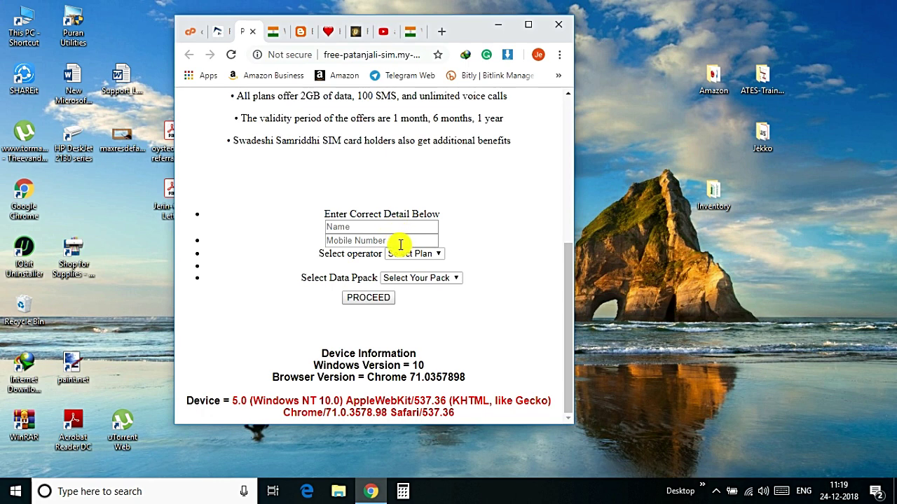
- Check the operator choices in the offer form, select 5G Pack as the data pack and fill in the mobile number
left_click(399, 242)
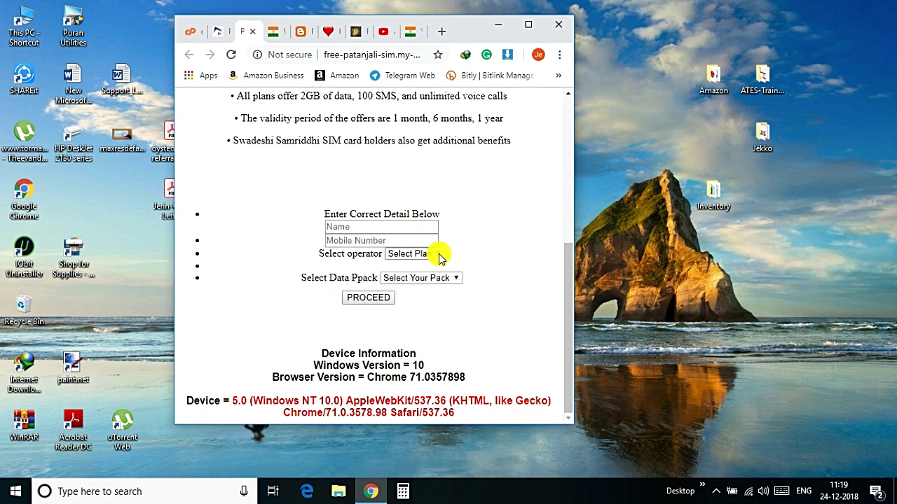
left_click(435, 253)
left_click(492, 240)
left_click(451, 278)
left_click(429, 302)
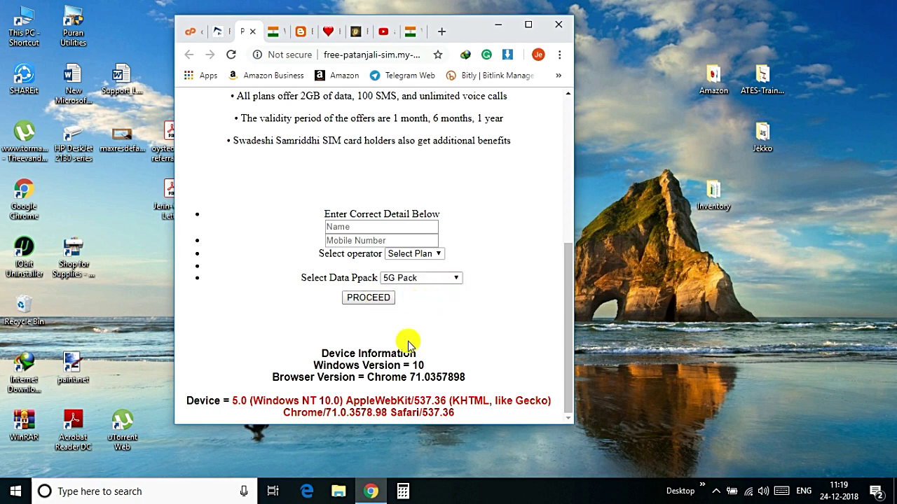
left_click(391, 241)
left_click(385, 265)
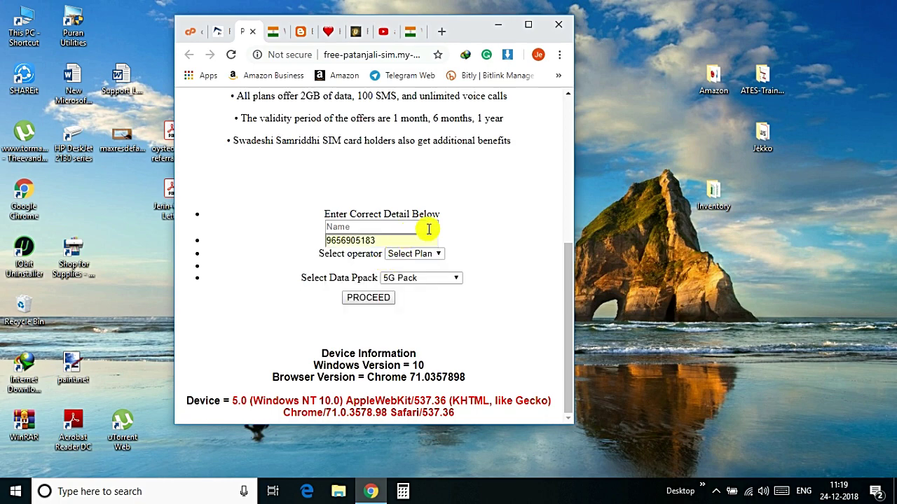
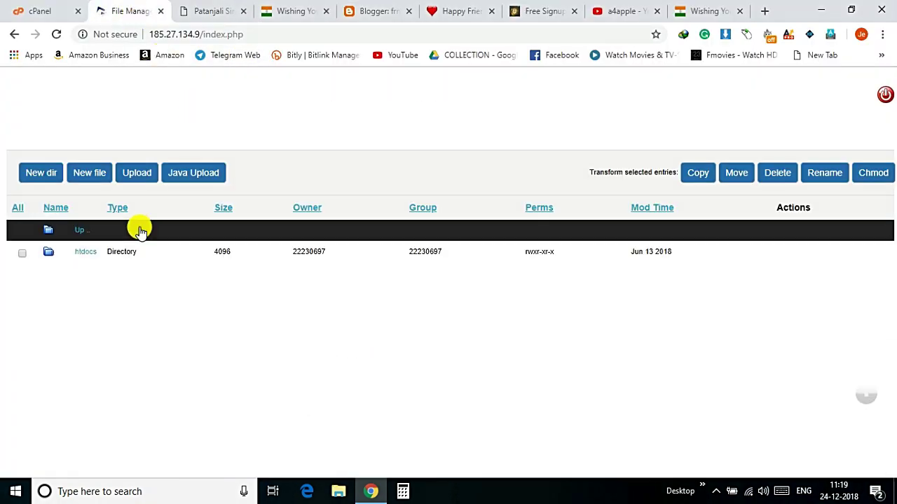
- Go back up to the account's site directories in the file manager and switch to the a4apple YouTube channel's videos
left_click(77, 234)
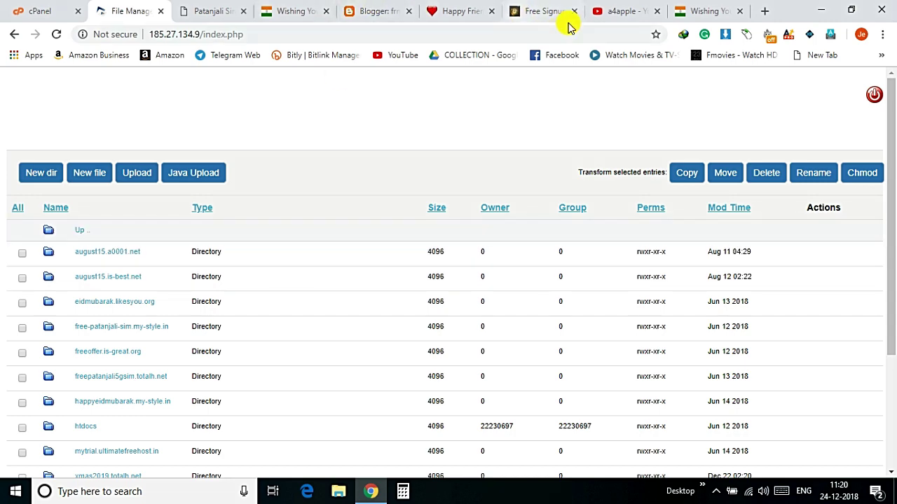
left_click(617, 15)
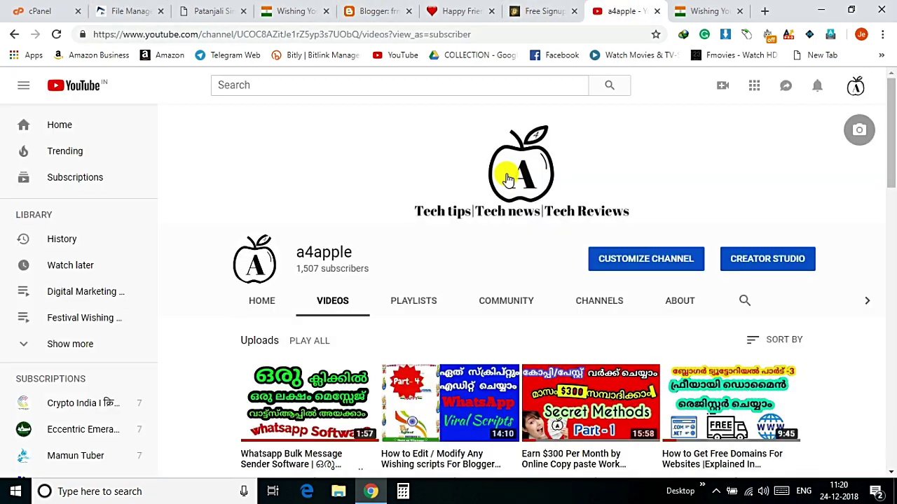